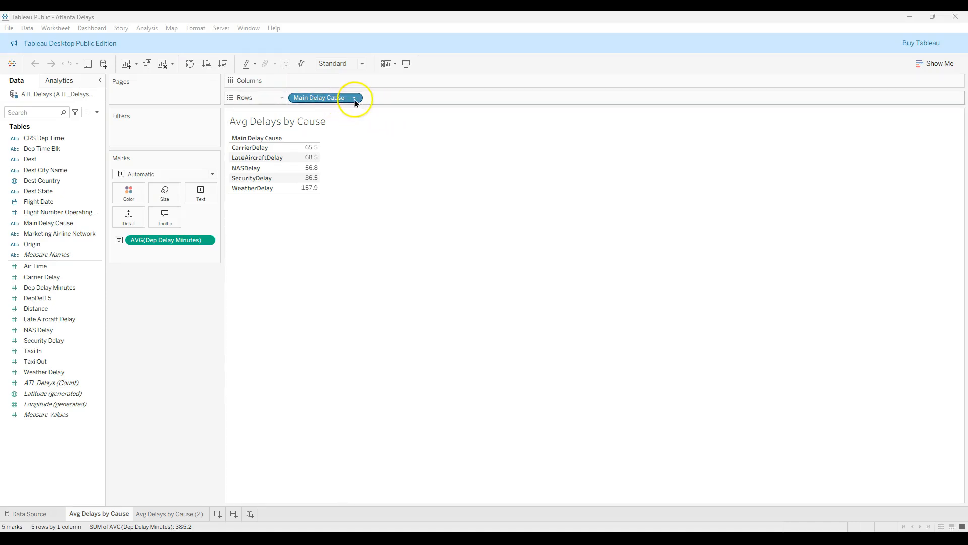
Examine the options of the Main Delay Cause and AVG(Dep Delay Minutes) fields and the description of ATL Delays (Count).
left_click_drag(231, 144, 285, 183)
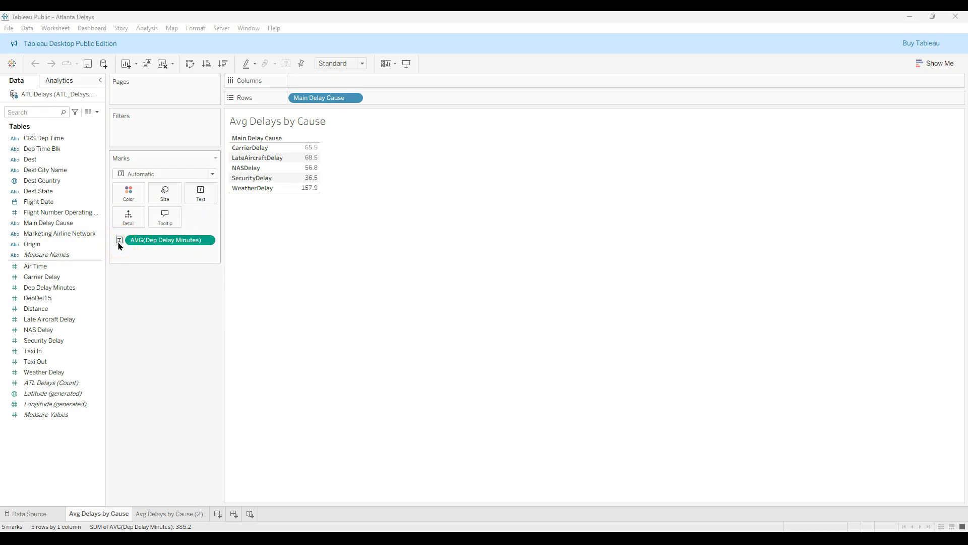
left_click(296, 181)
left_click(206, 241)
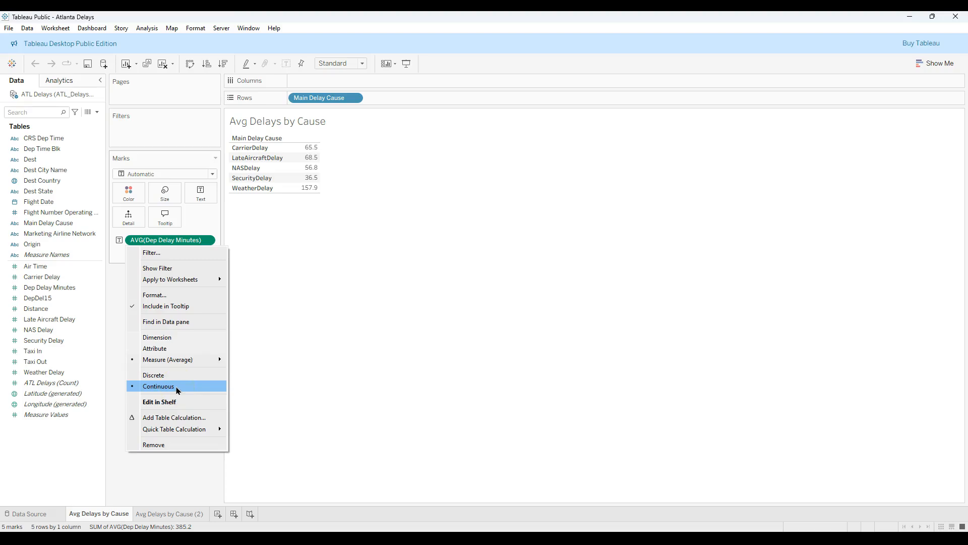
left_click(281, 336)
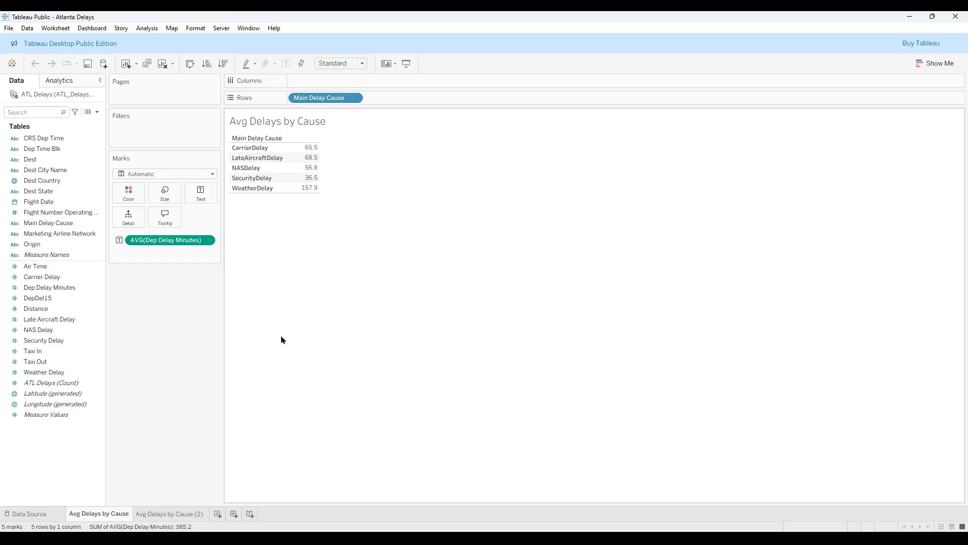
left_click(354, 99)
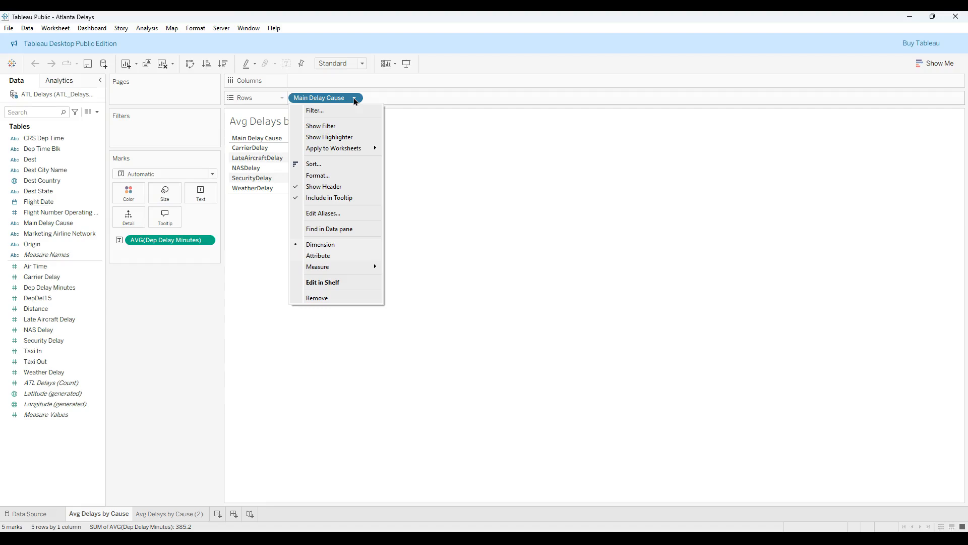
left_click(240, 256)
left_click(210, 240)
left_click(164, 386)
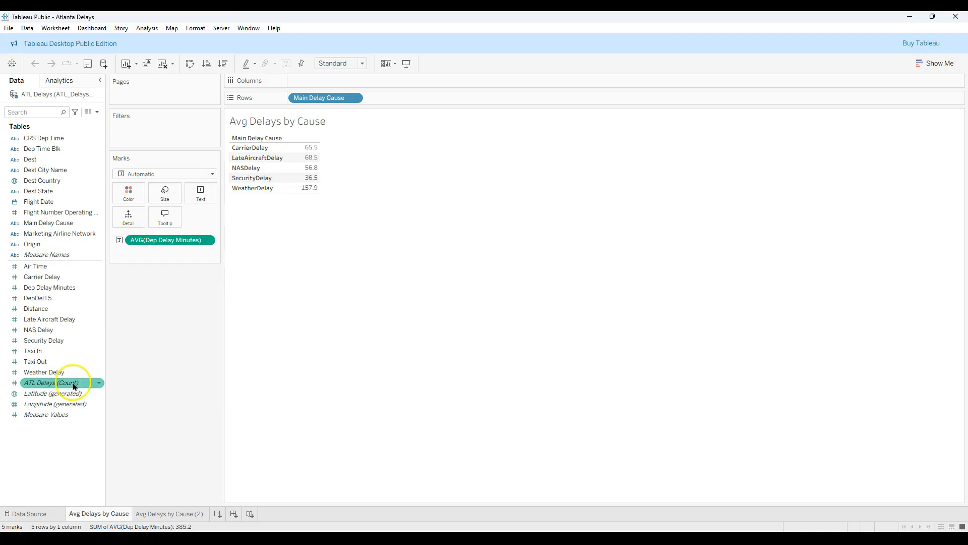
mouse_move(82, 386)
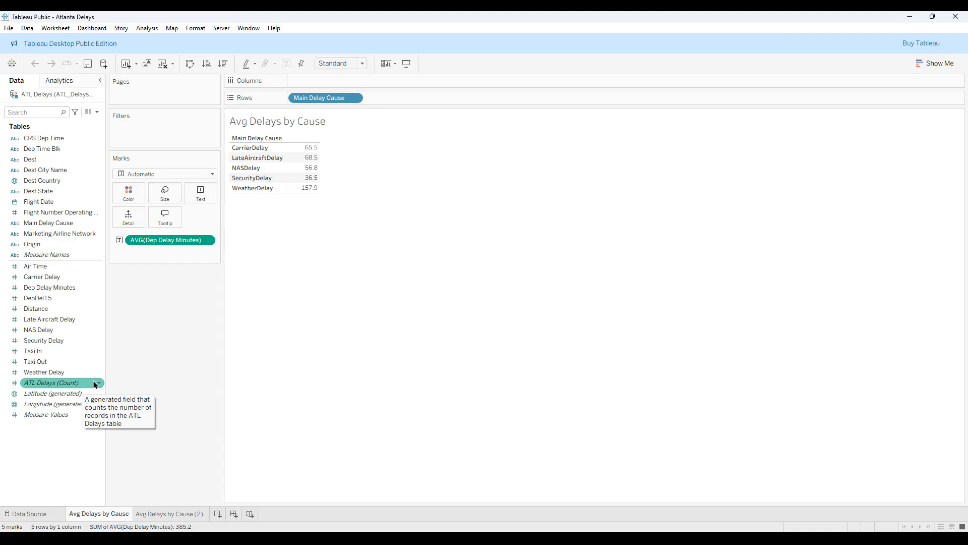
left_click(64, 388)
left_click(74, 386)
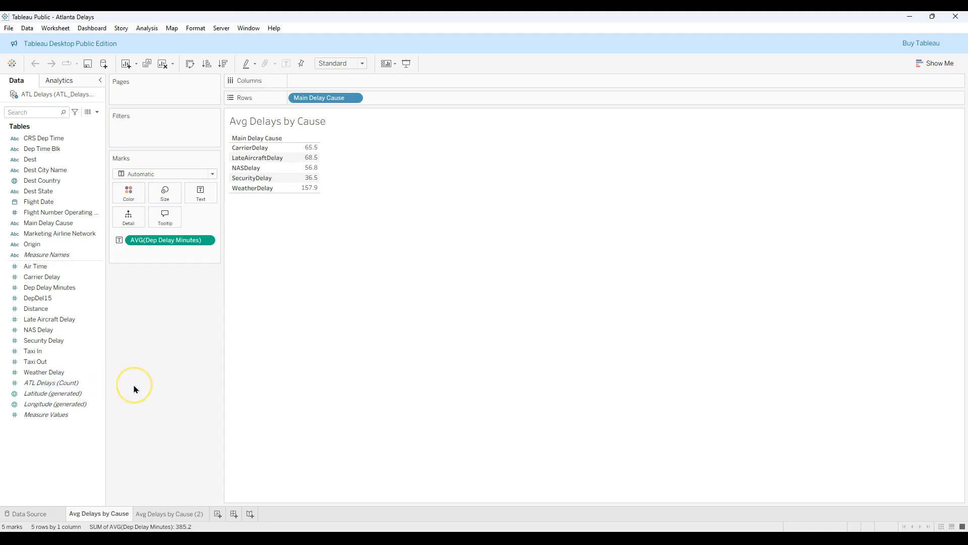
Create a new worksheet and add ATL Delays (Count) to its view.
left_click(218, 513)
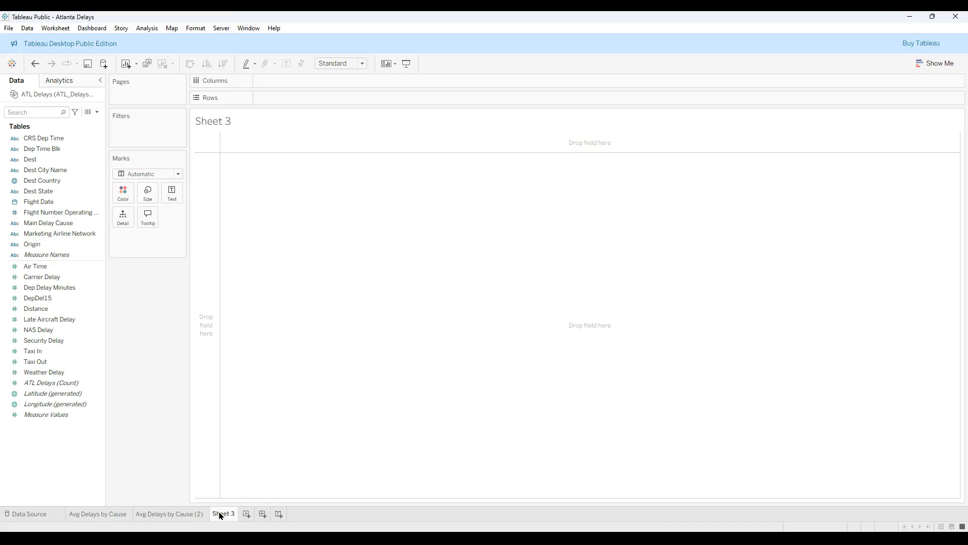
left_click(96, 383)
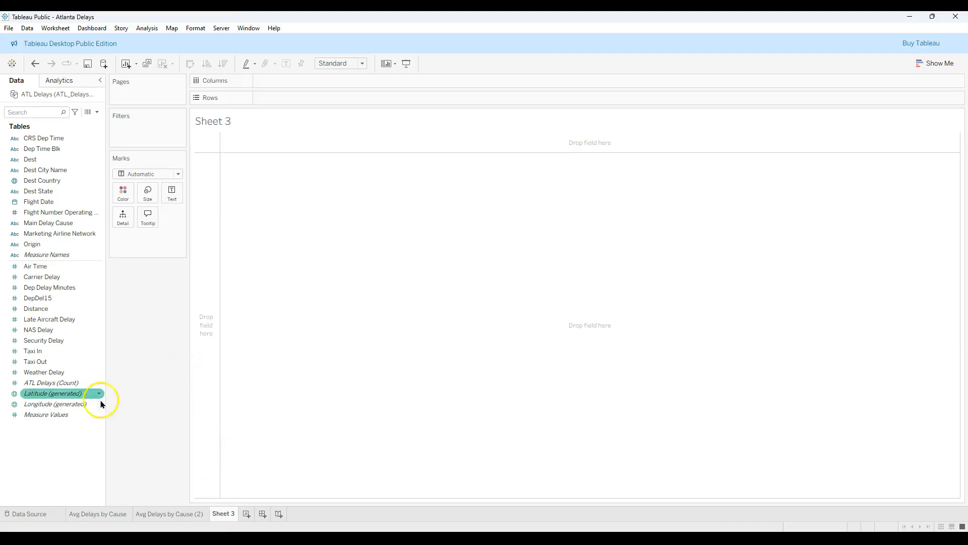
double_click(65, 385)
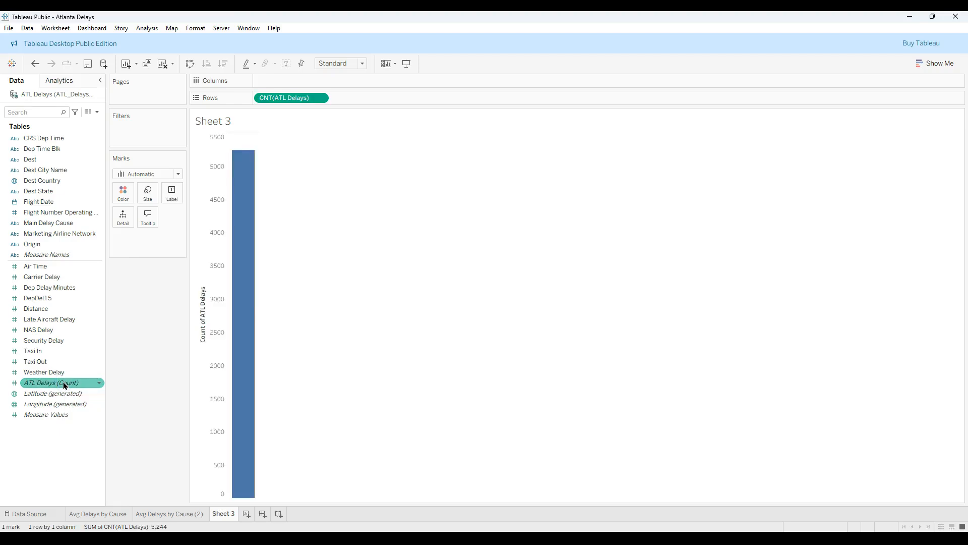
left_click(156, 341)
left_click(245, 259)
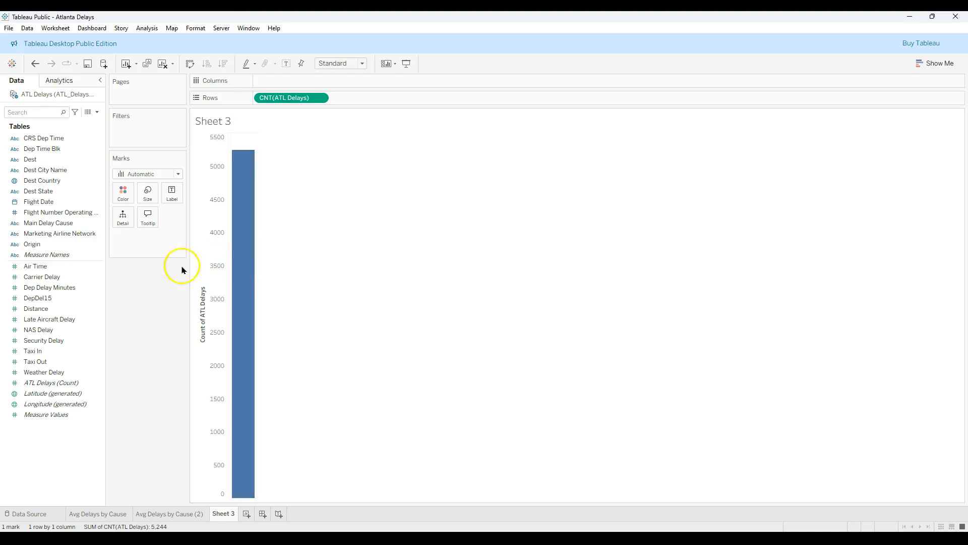
Break the ATL Delays count down by Main Delay Cause and swap rows and columns to get horizontal bars.
left_click(50, 223)
left_click_drag(58, 222, 284, 88)
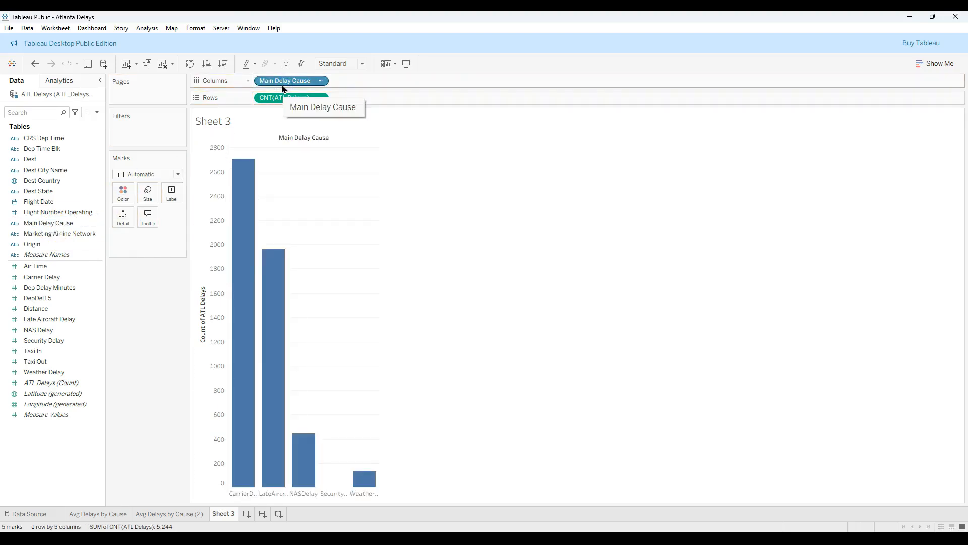
mouse_move(250, 164)
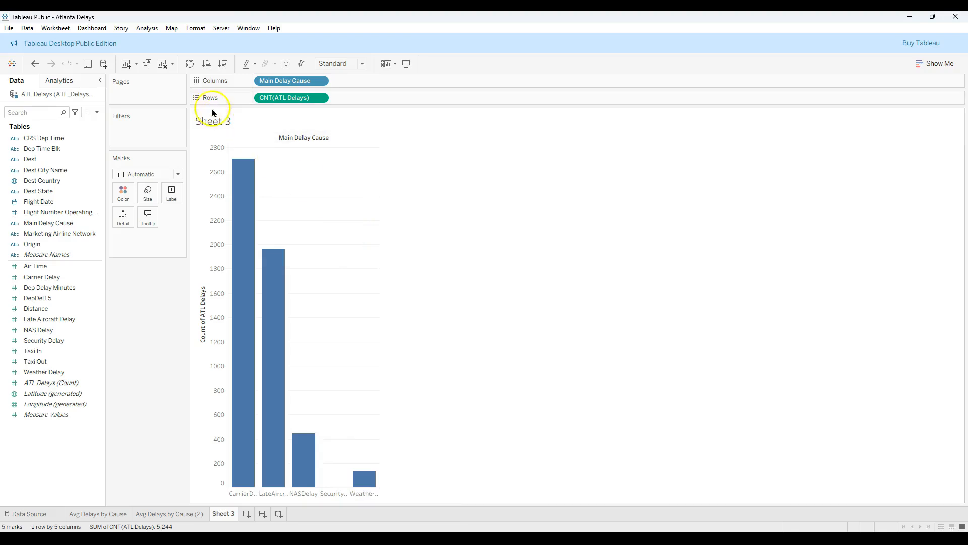
left_click(191, 66)
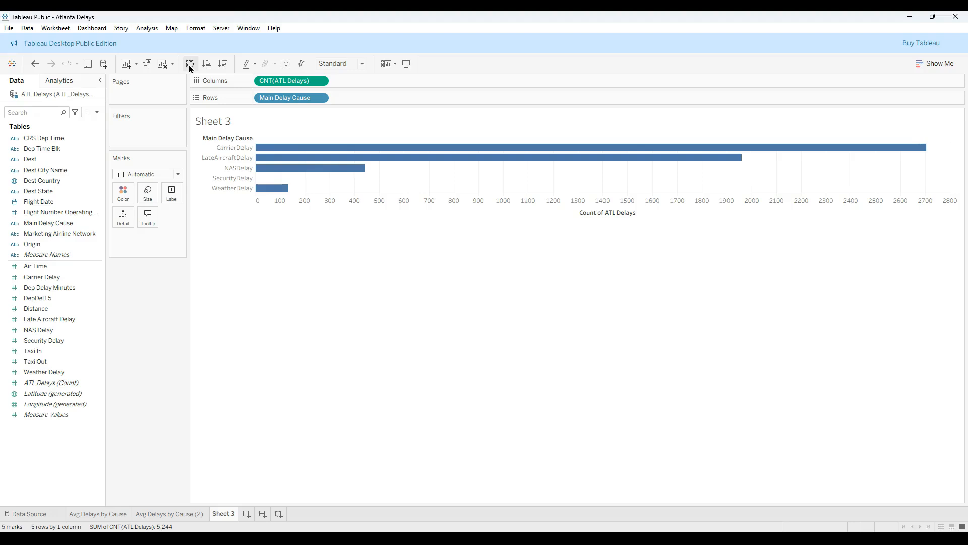
Widen the data pane and place Marketing Airline Network before Main Delay Cause on Rows.
left_click(44, 214)
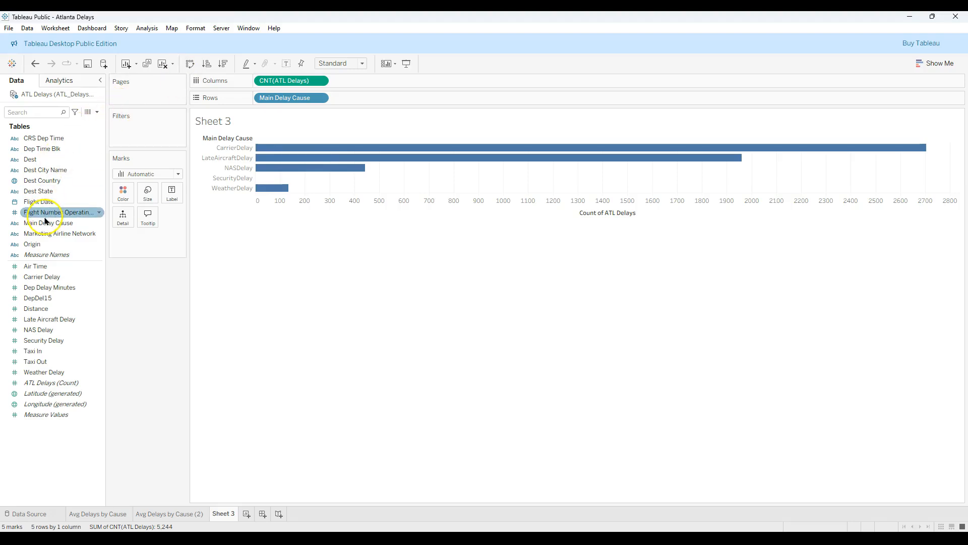
left_click(44, 235)
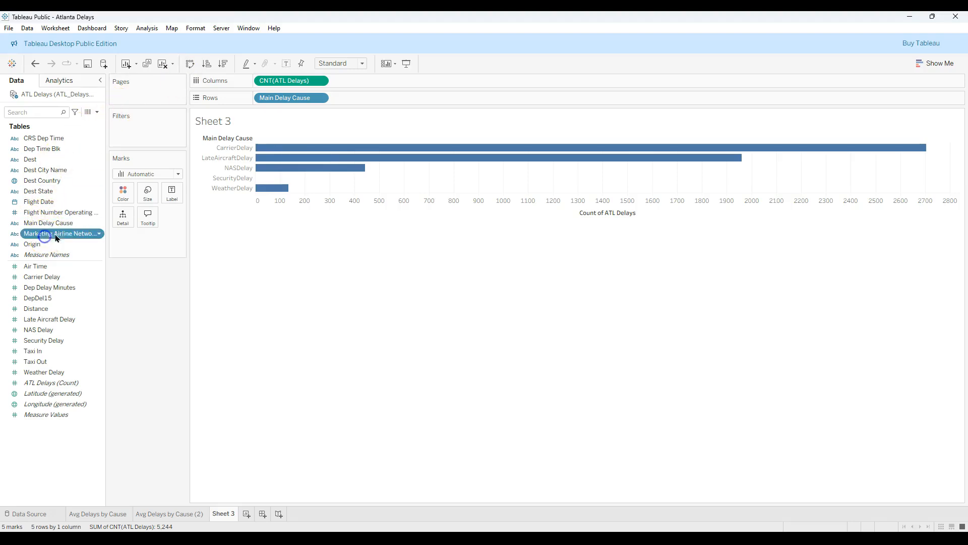
left_click_drag(107, 244, 124, 244)
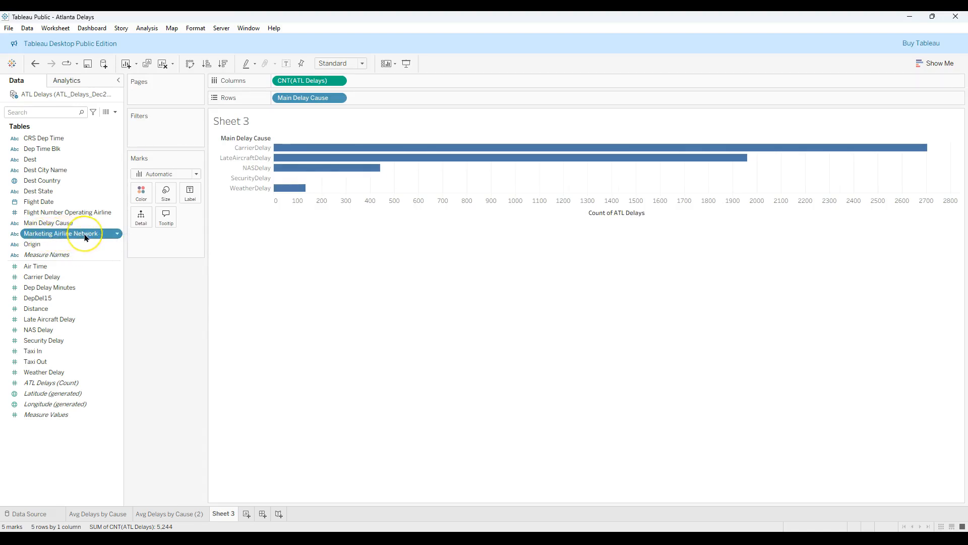
left_click_drag(85, 236, 276, 95)
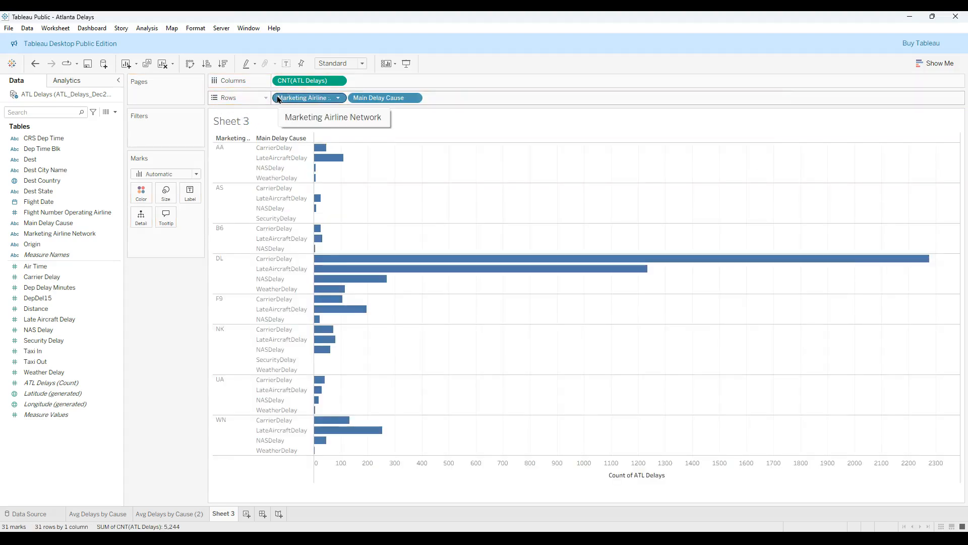
Try nesting Marketing Airline Network inside Main Delay Cause on Rows, and restore the previous field order.
left_click(278, 99)
left_click_drag(282, 99, 422, 95)
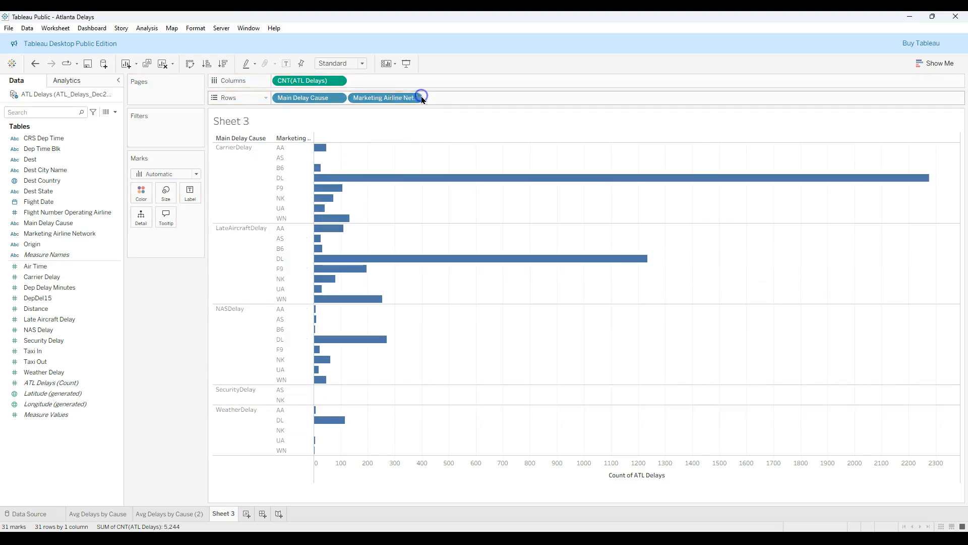
left_click_drag(327, 98, 449, 98)
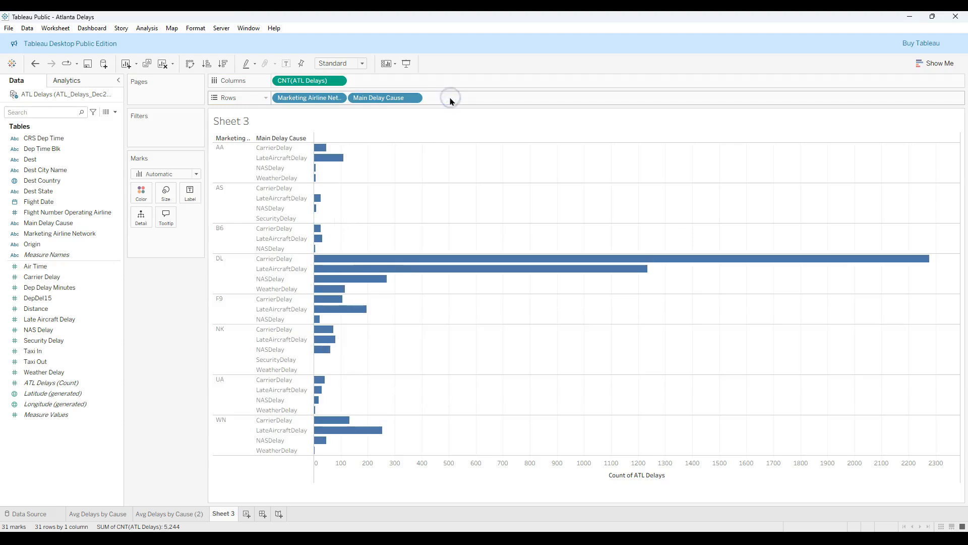
left_click(447, 103)
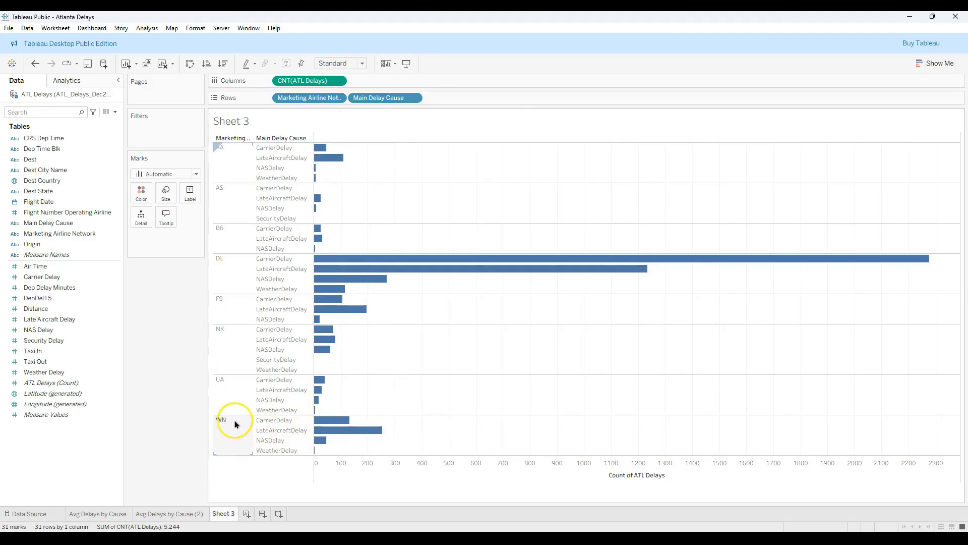
mouse_move(347, 437)
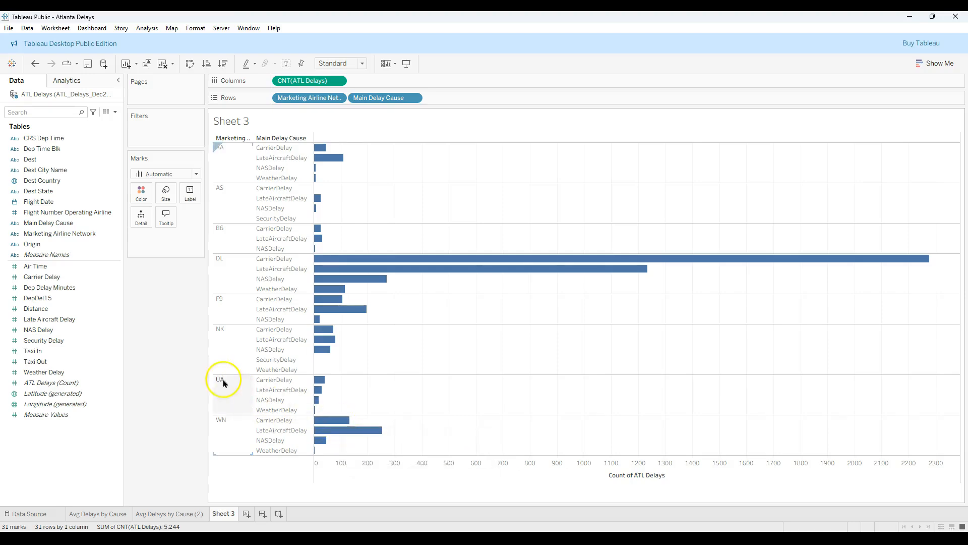
Try coloring the bars by Main Delay Cause.
left_click(67, 225)
right_click(67, 226)
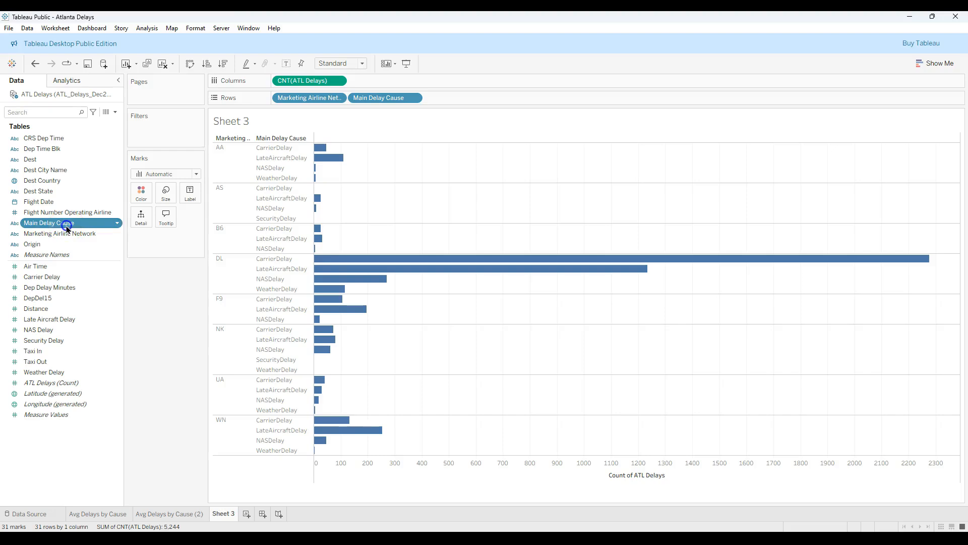
left_click_drag(67, 225, 148, 195)
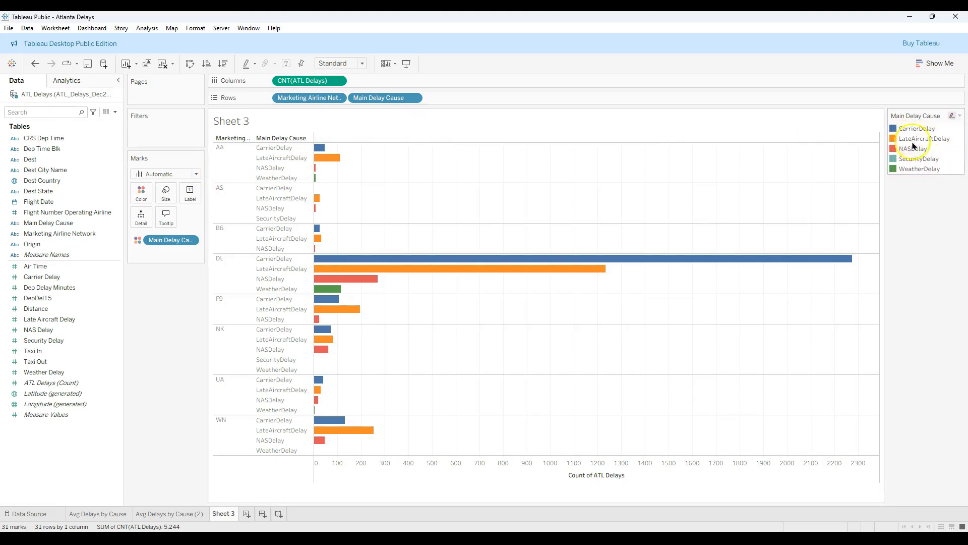
Highlight NASDelay and LateAircraftDelay through the color legend, and remove Main Delay Cause from Color.
left_click(916, 160)
left_click(914, 148)
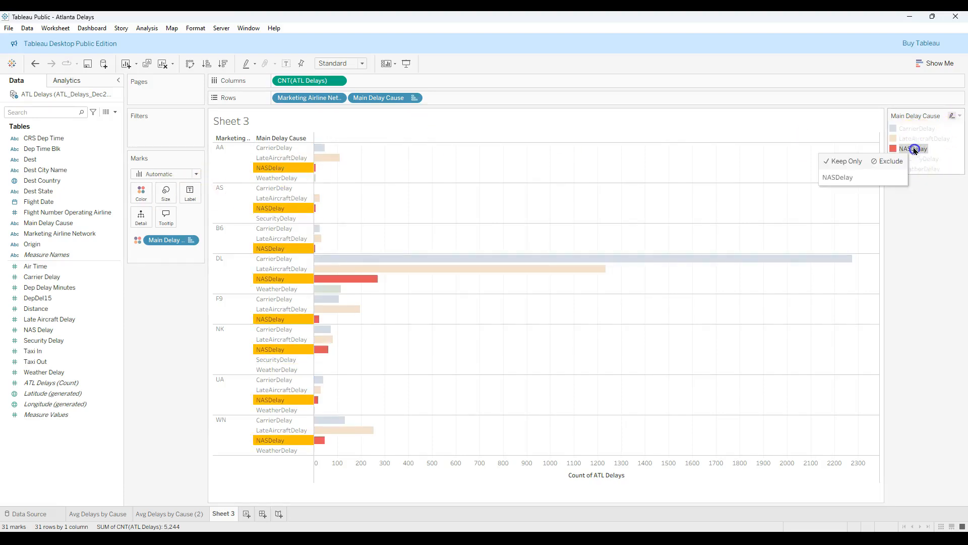
left_click(915, 139)
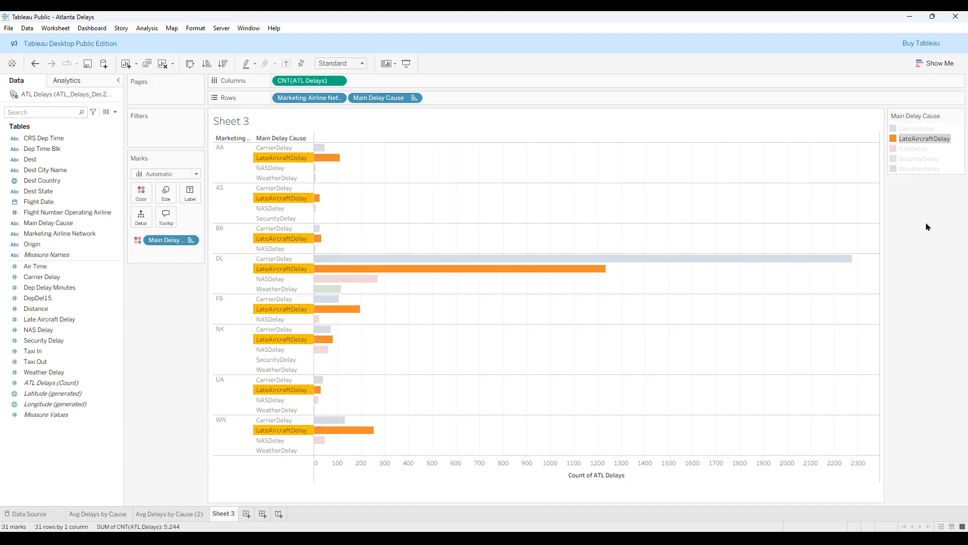
left_click(927, 225)
left_click_drag(175, 245, 32, 250)
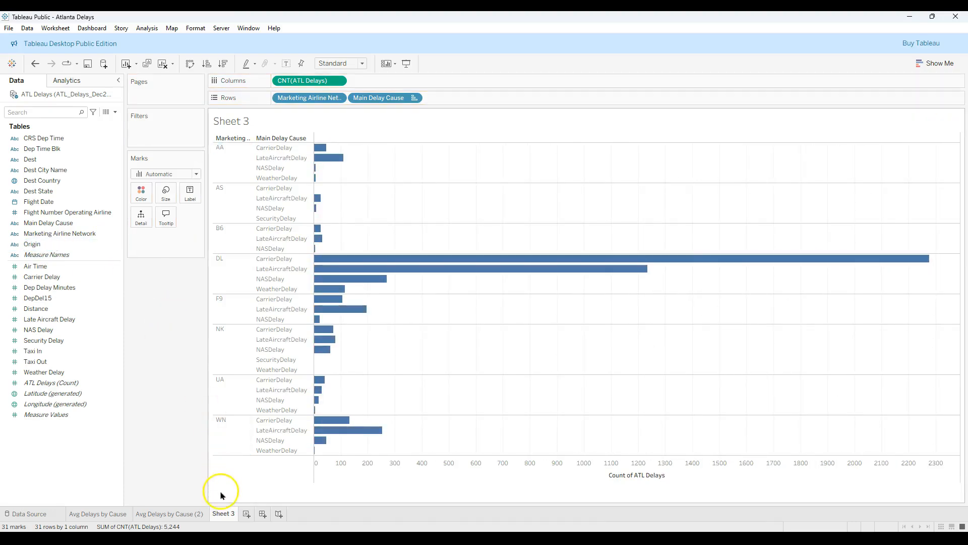
Rename Sheet 3 as "Num Delays by Cause".
double_click(218, 514)
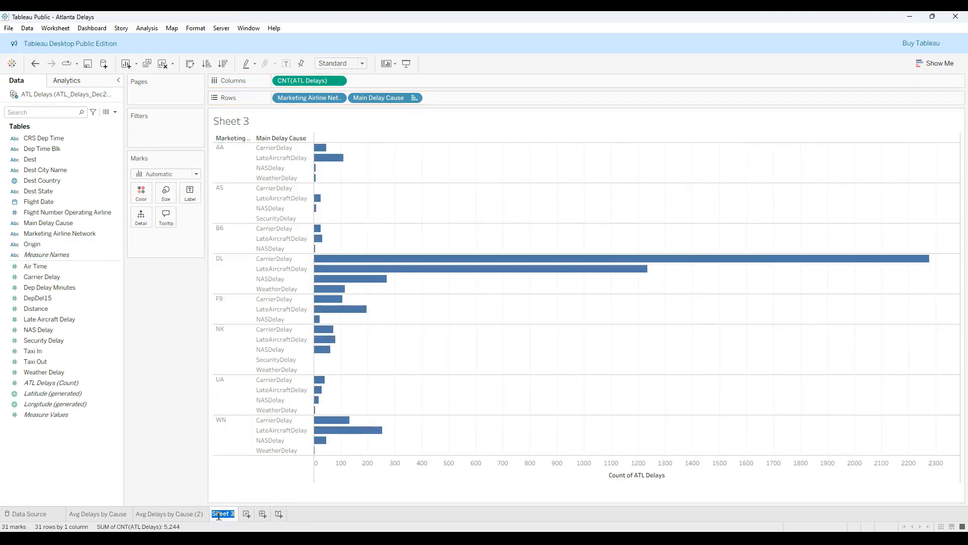
type("Num De")
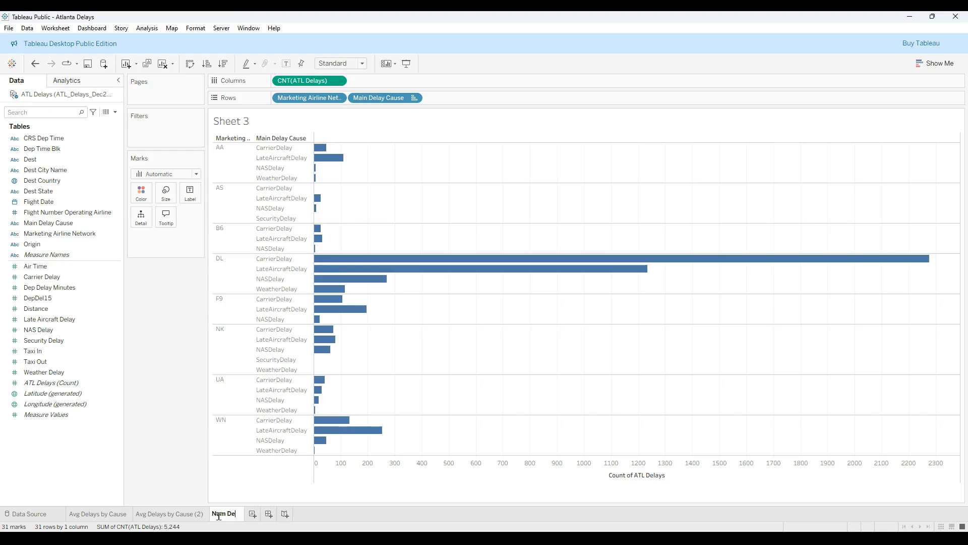
type("lays by Cause")
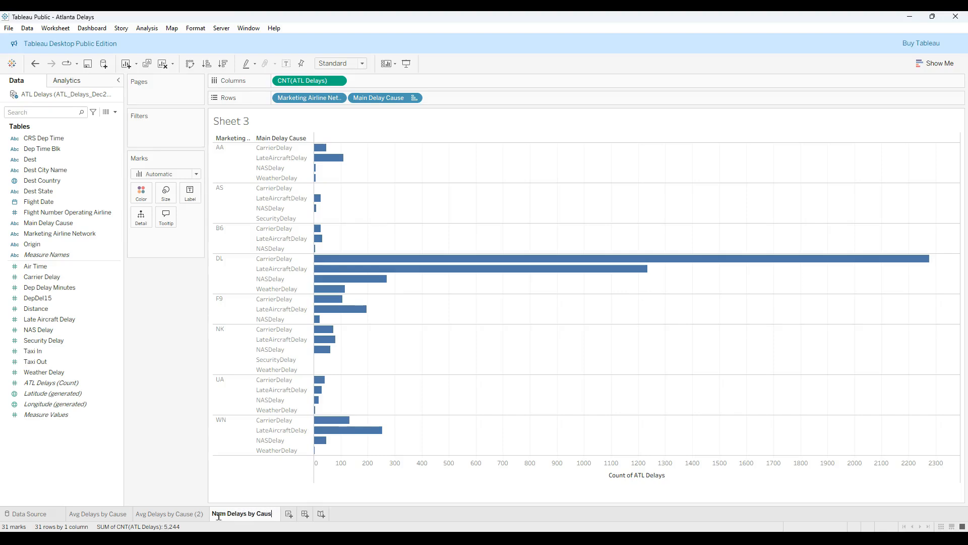
key("Return")
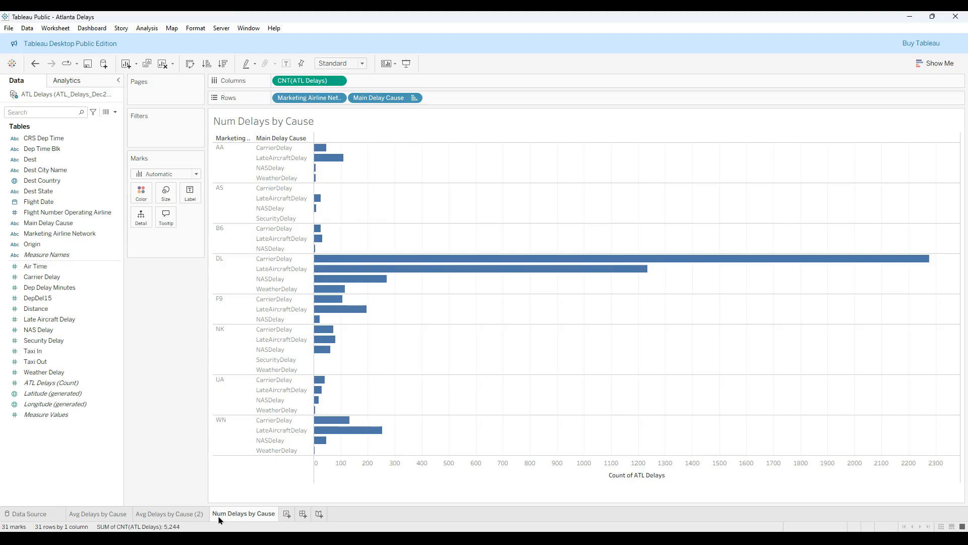
Add another worksheet and display the Show Me chart types with their field requirements.
left_click(287, 515)
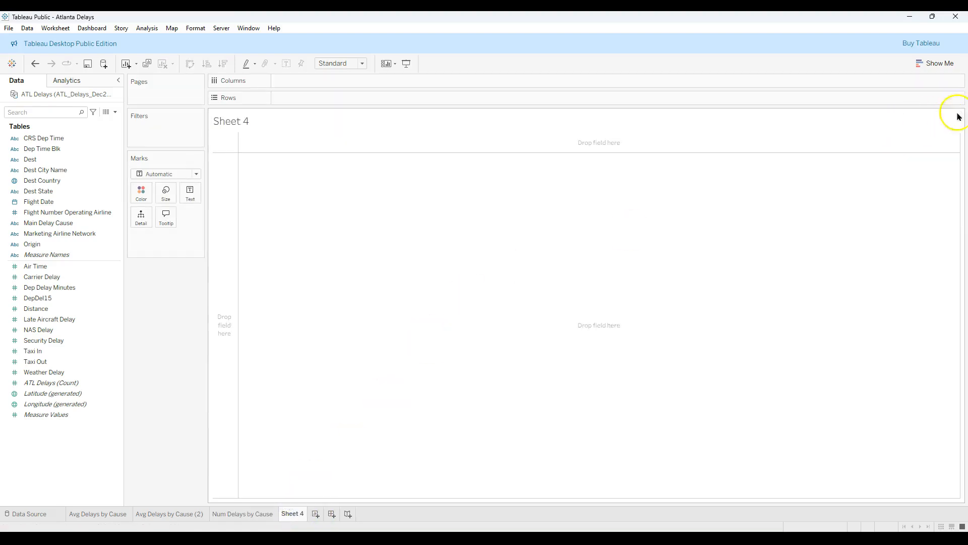
left_click(942, 64)
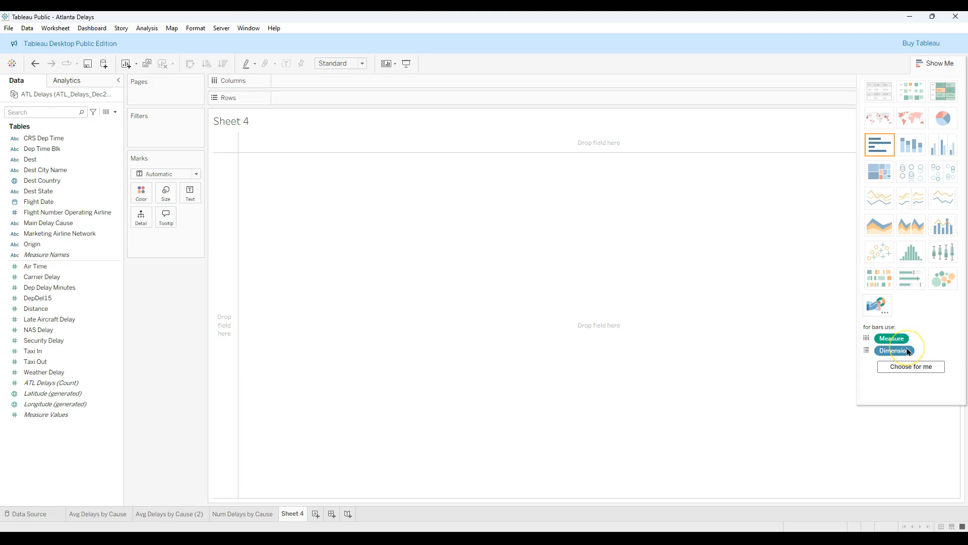
left_click(906, 156)
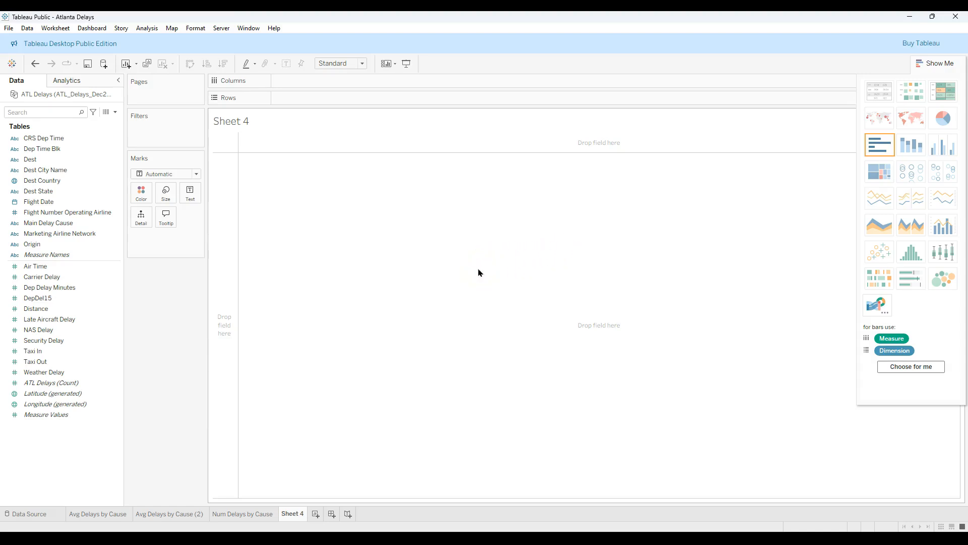
Chart ATL Delays (Count) as horizontal bars with Show Me, placing Marketing Airline Network before Main Delay Cause on Rows.
left_click(60, 225)
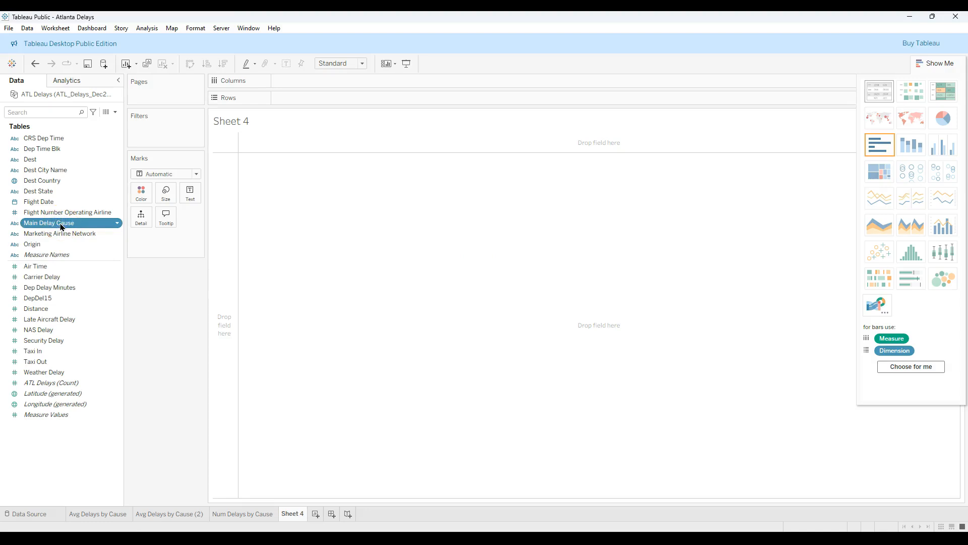
left_click(63, 236, "ctrl")
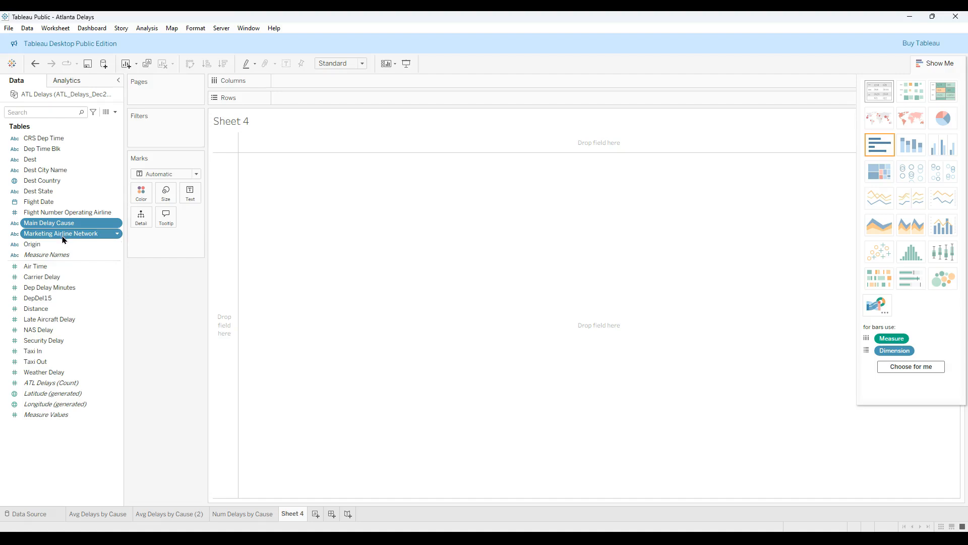
left_click(73, 385, "ctrl")
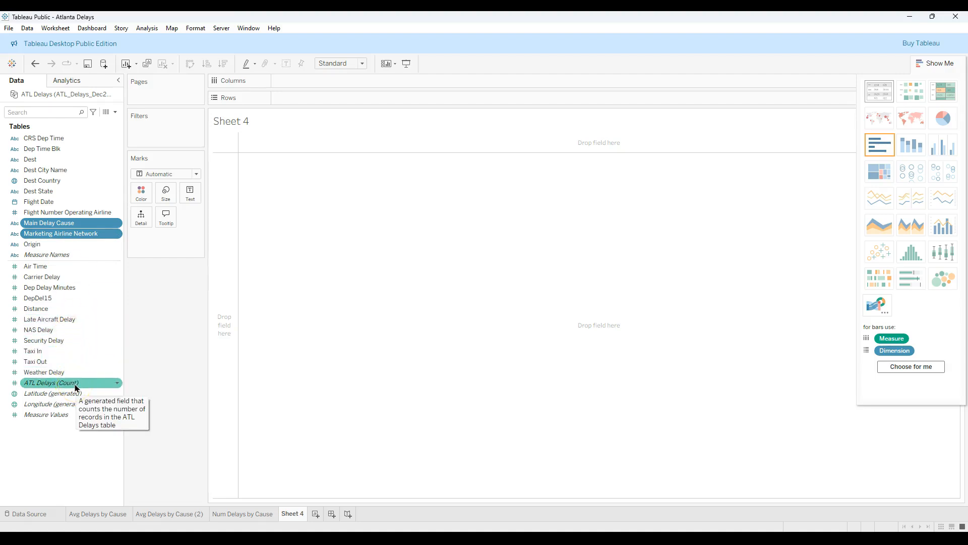
left_click(185, 306)
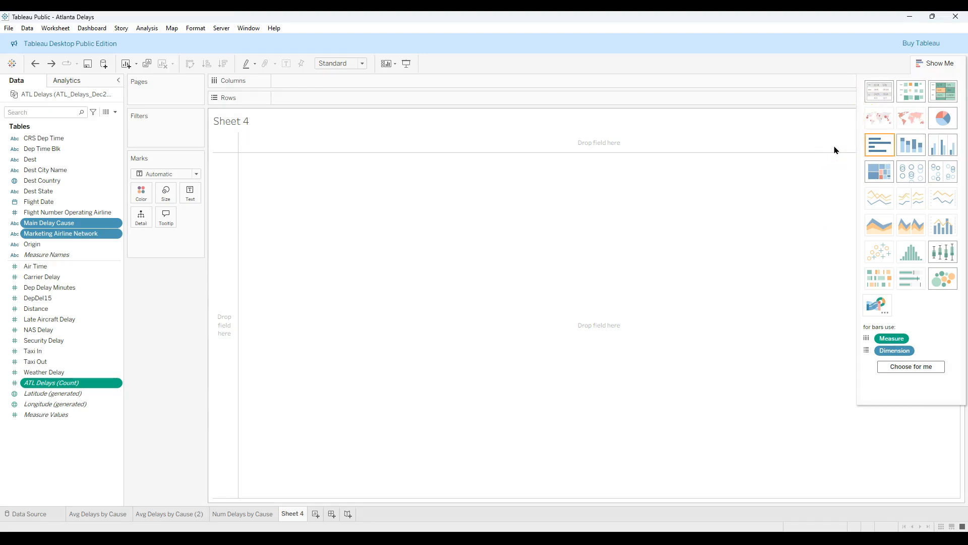
left_click(889, 147)
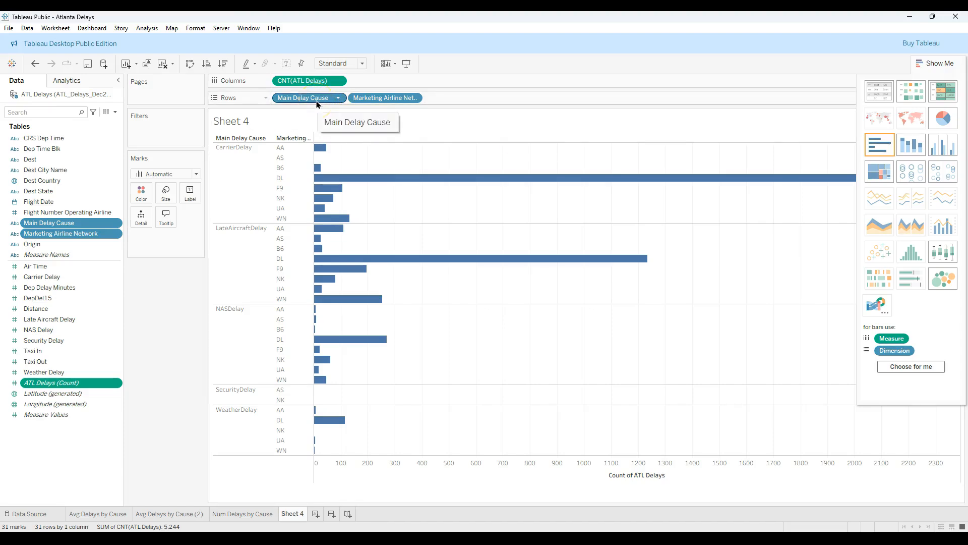
left_click_drag(302, 101, 424, 101)
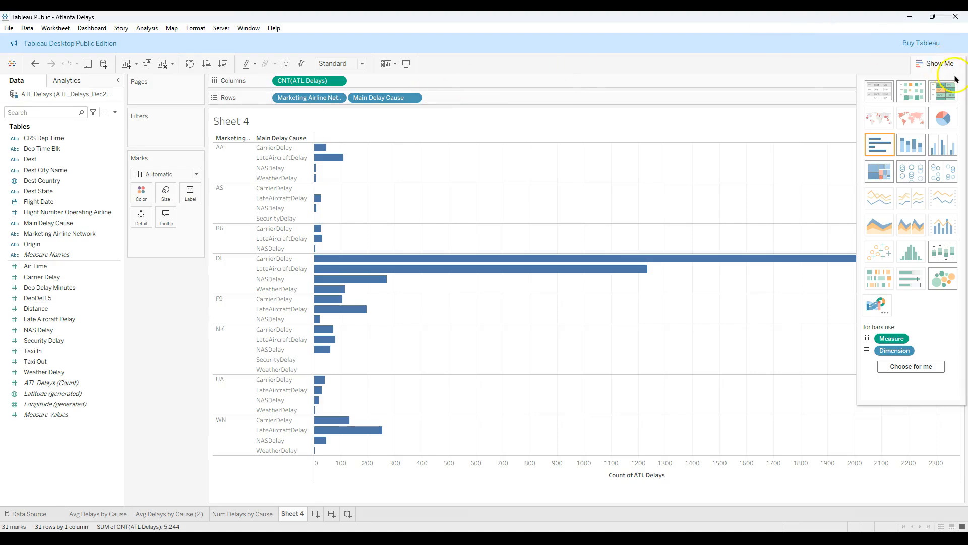
left_click(940, 64)
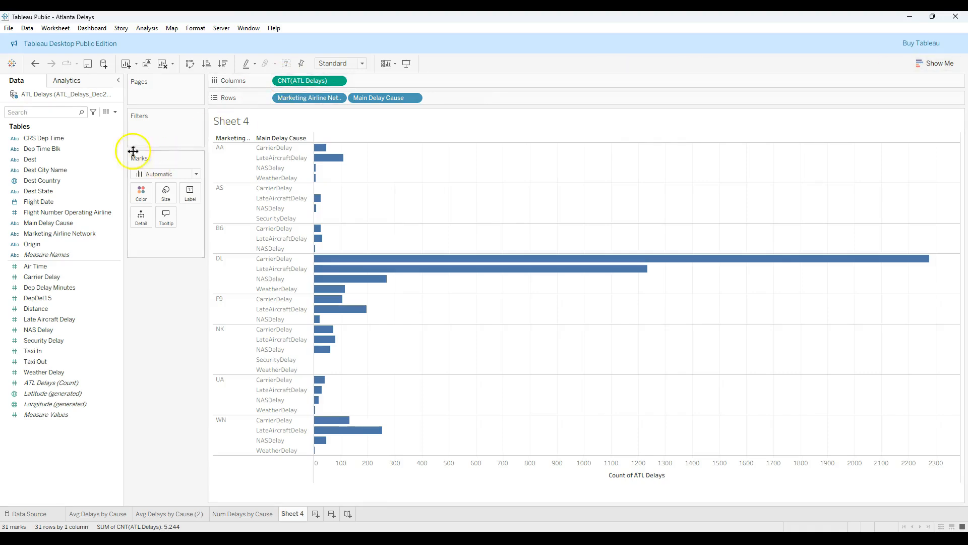
Examine the ATL Delays source records and their columns in the View Data window, and close it.
left_click(107, 113)
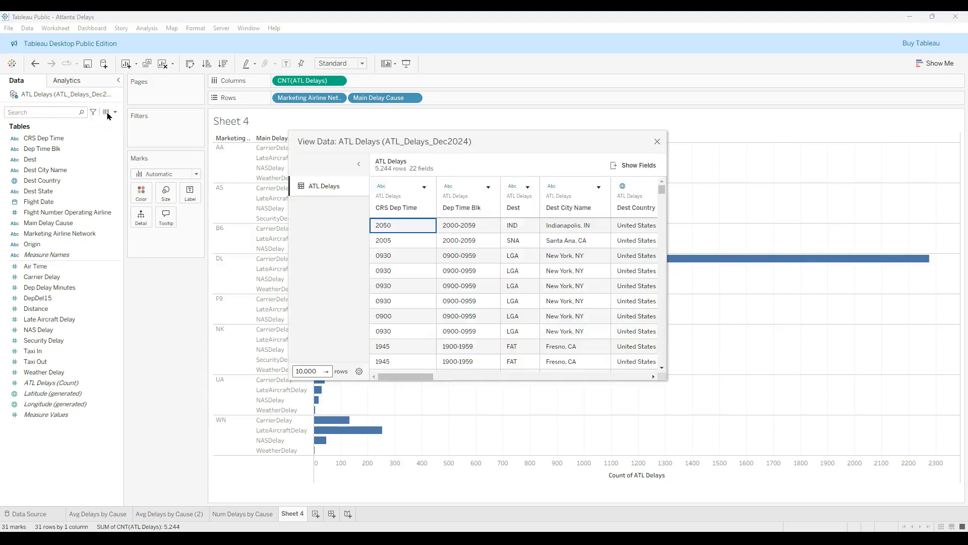
left_click_drag(413, 376, 369, 382)
left_click(658, 141)
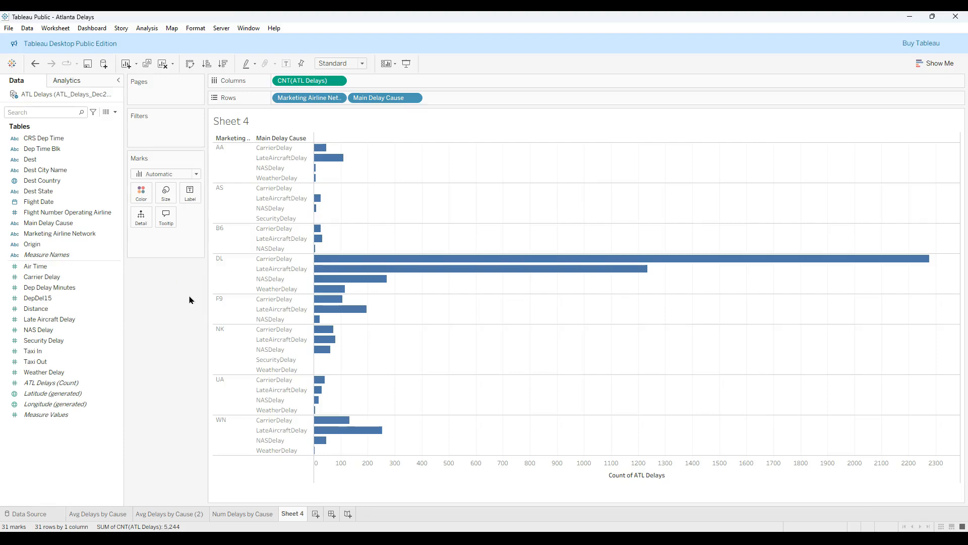
View the full underlying data for the WN airline's WeatherDelay bar.
mouse_move(315, 452)
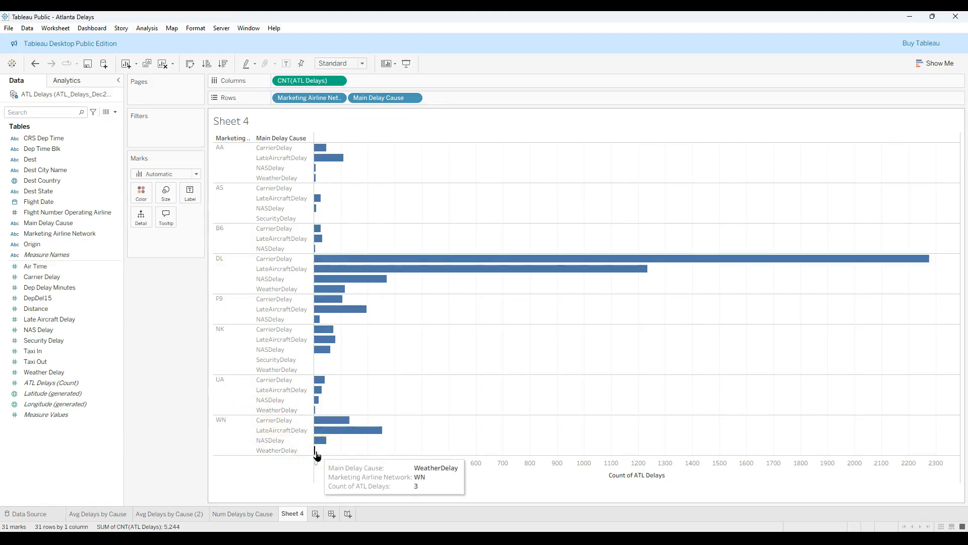
left_click(315, 453)
left_click(277, 450)
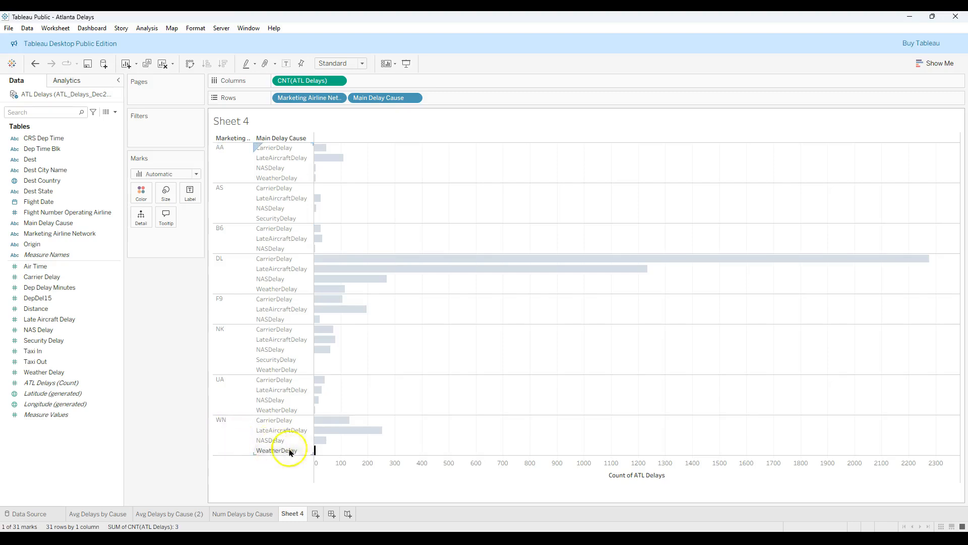
left_click(315, 450)
left_click(315, 450)
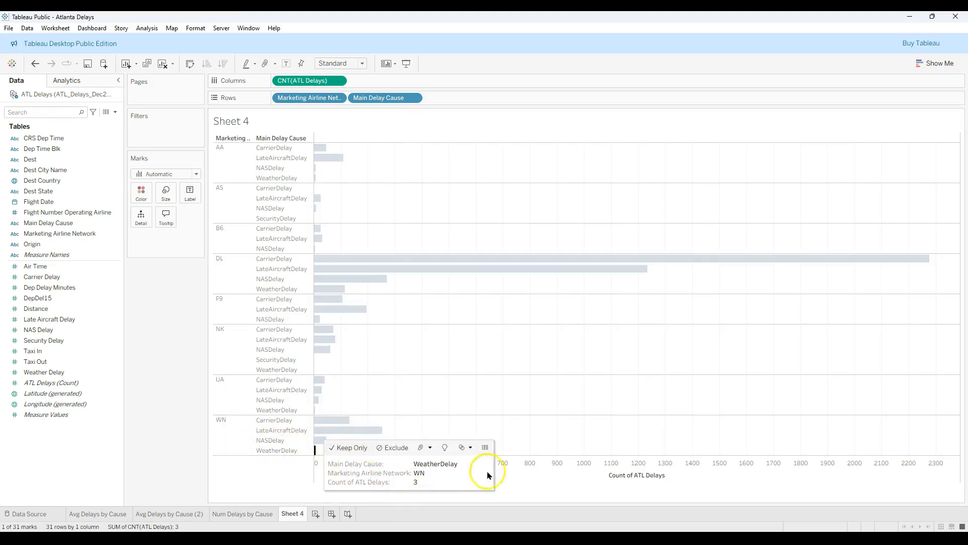
left_click(316, 451)
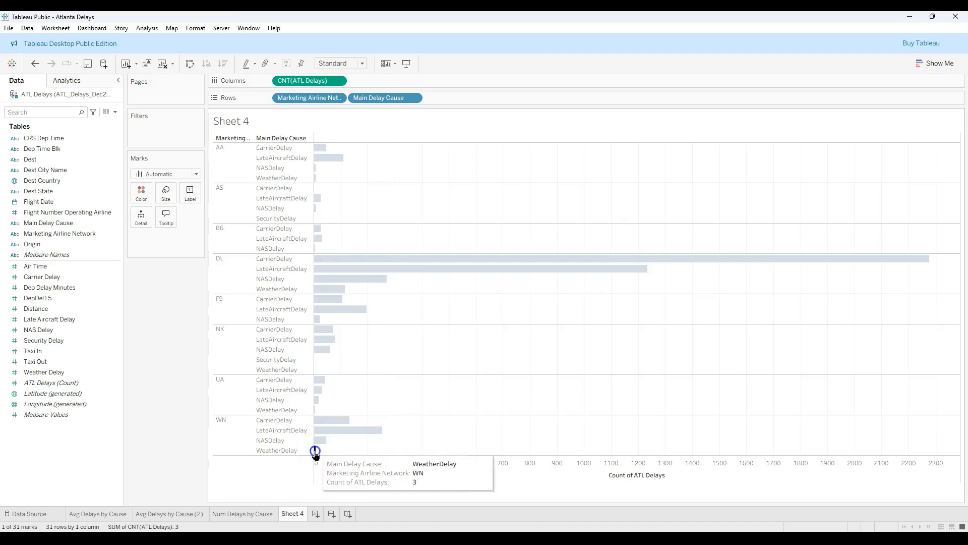
left_click(315, 451)
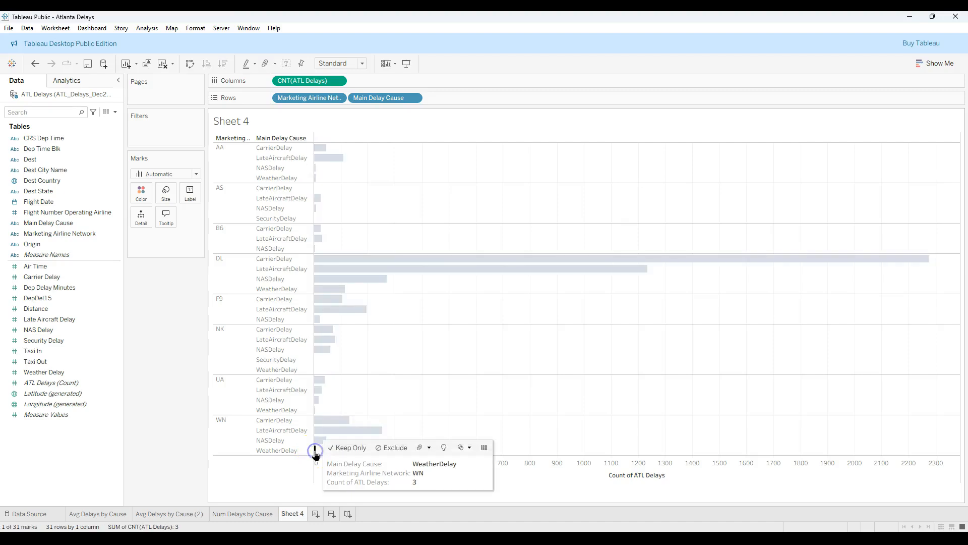
left_click(484, 447)
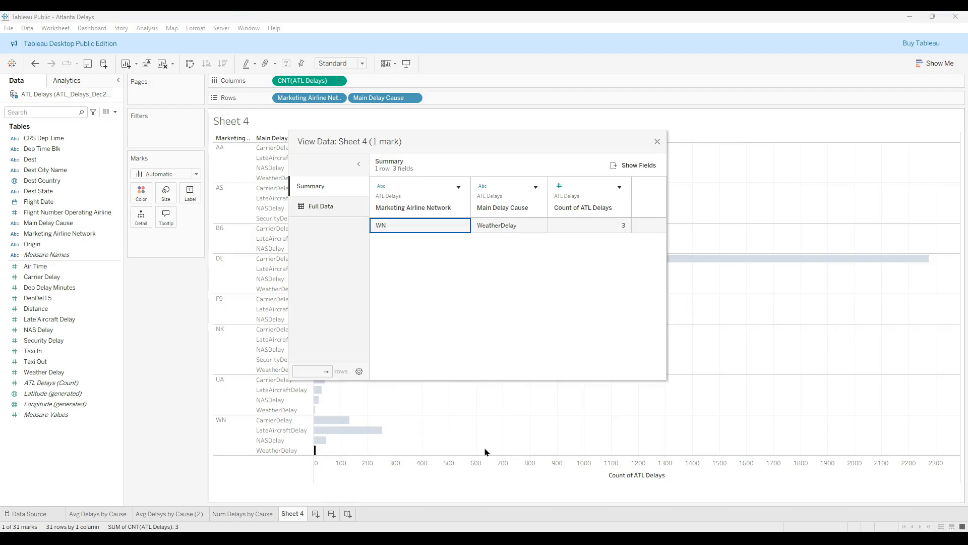
left_click(314, 208)
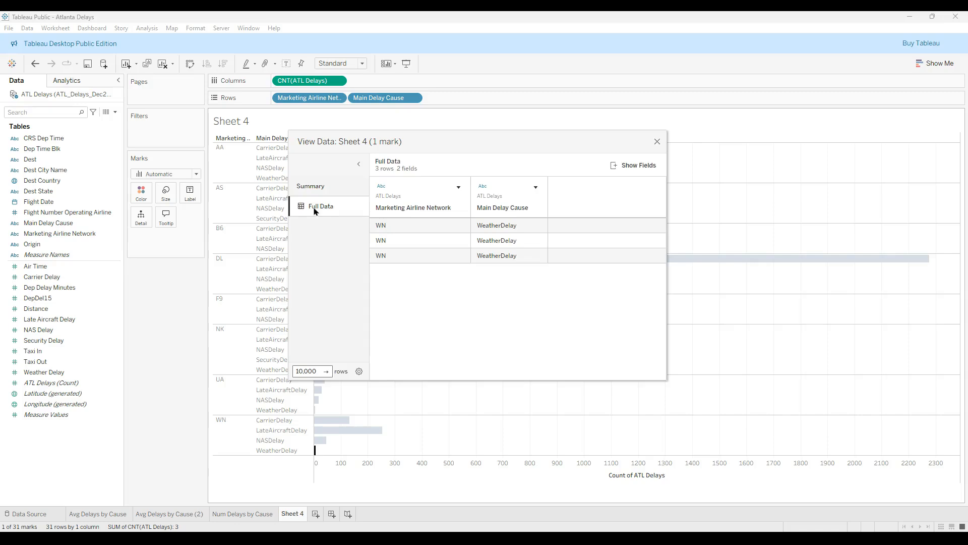
Show all fields for the WN WeatherDelay records, look through the columns, and close the data window.
left_click(627, 166)
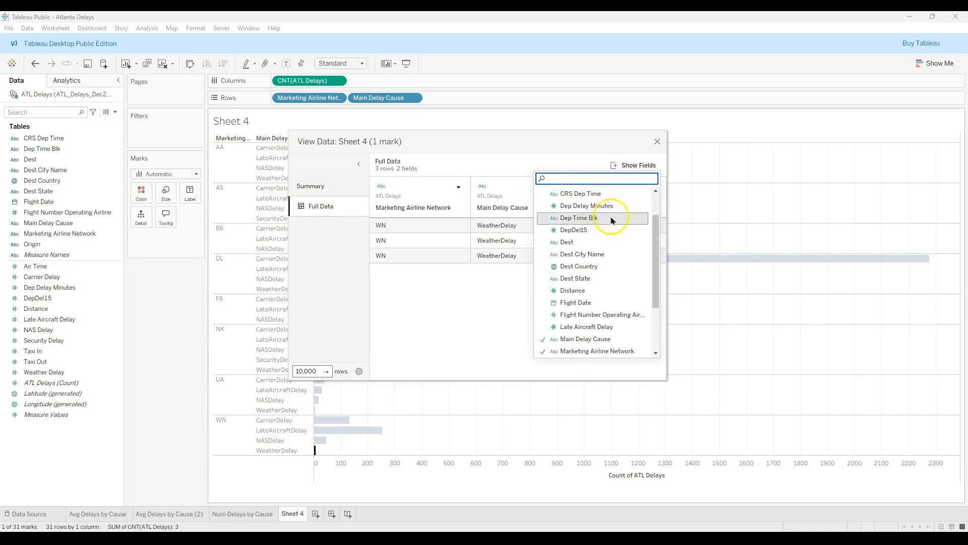
scroll(626, 220, "up", 2)
left_click(567, 195)
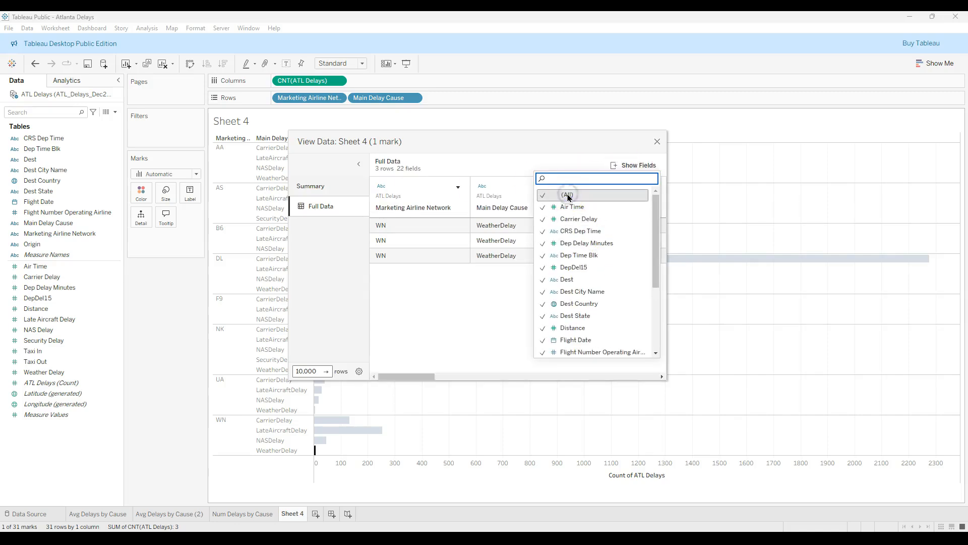
left_click(572, 149)
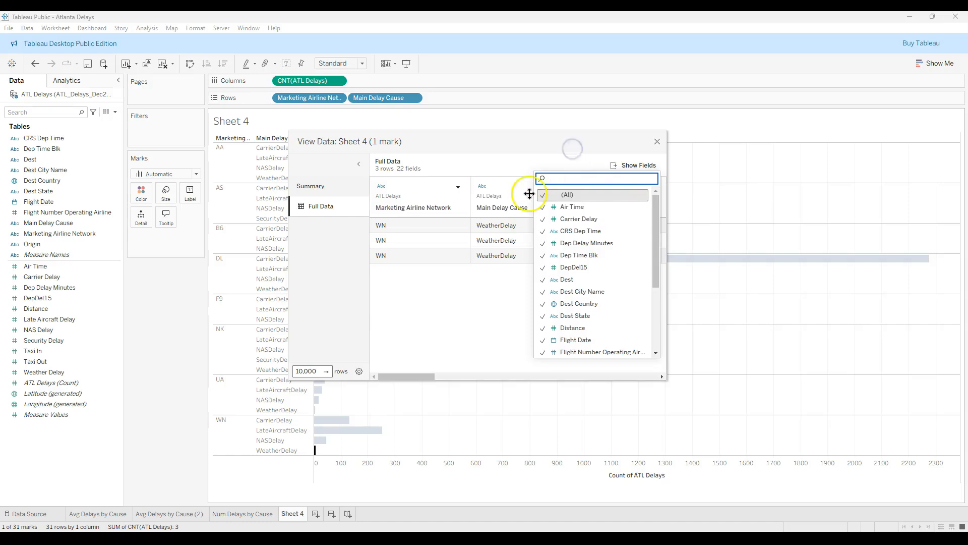
left_click(535, 158)
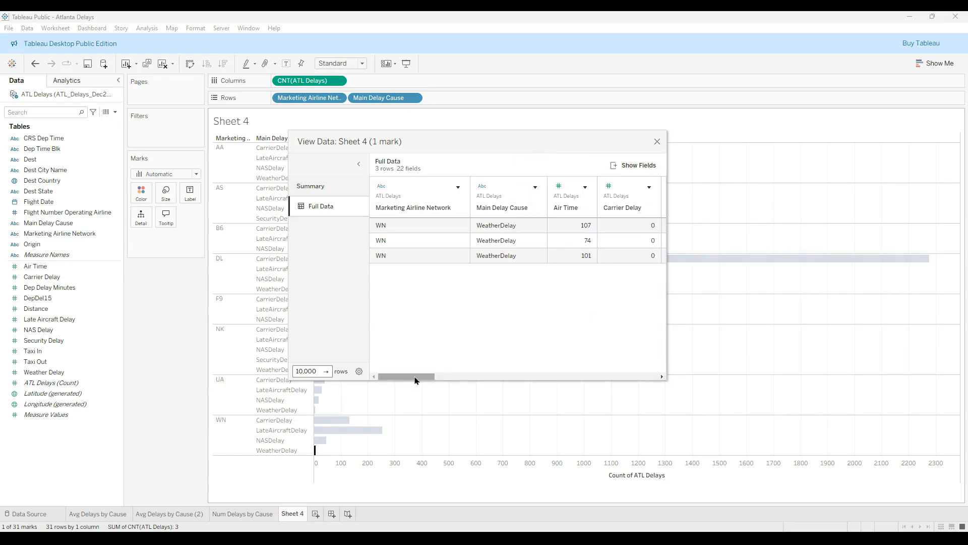
left_click_drag(412, 380, 376, 385)
left_click(657, 144)
Search the data fields for "main" to locate Main Delay Cause, and clear the search.
left_click(46, 141)
left_click(31, 113)
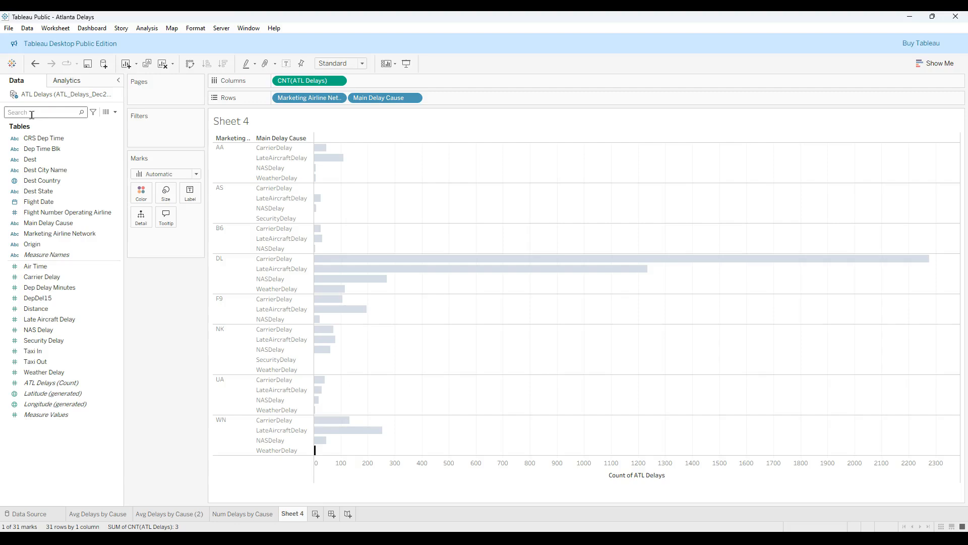
type("mai")
left_click(38, 139)
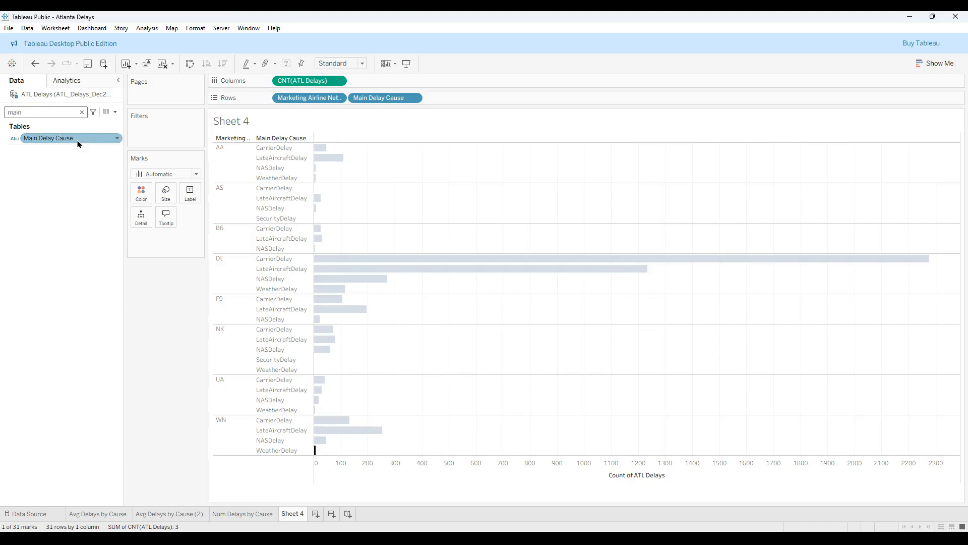
left_click(82, 111)
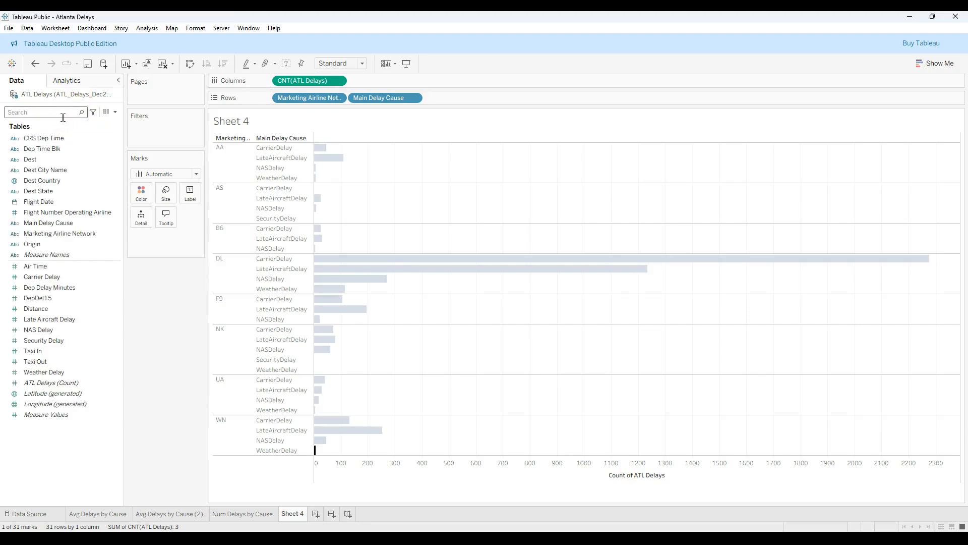